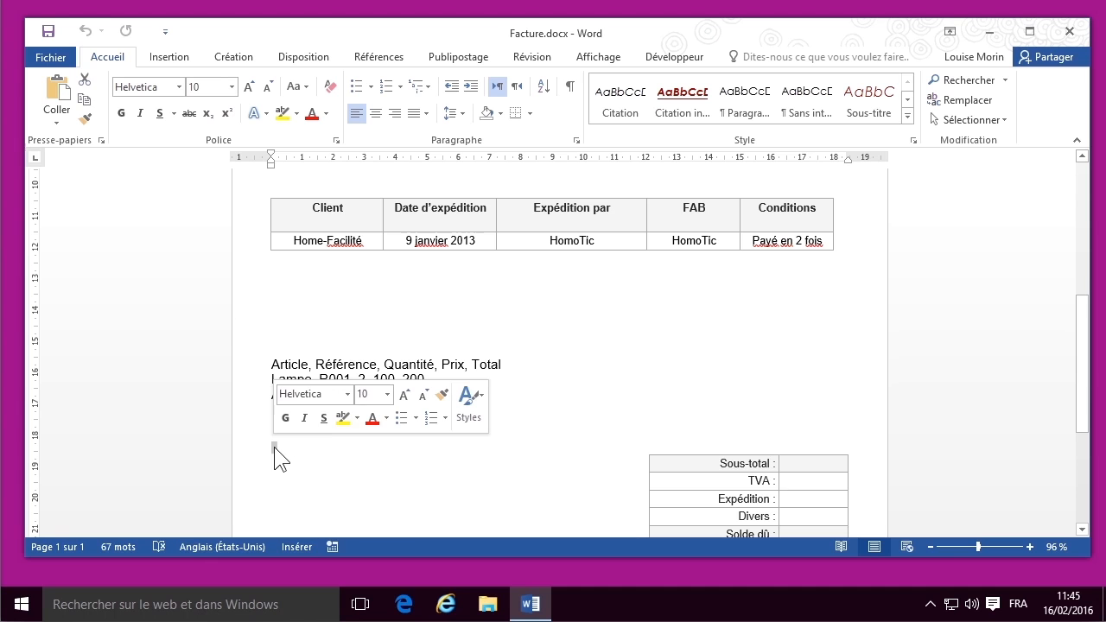
Insert a table with 5 columns and 3 rows on the empty line below the comma-separated item list.
{"action": "left_click", "coordinate": [301, 448]}
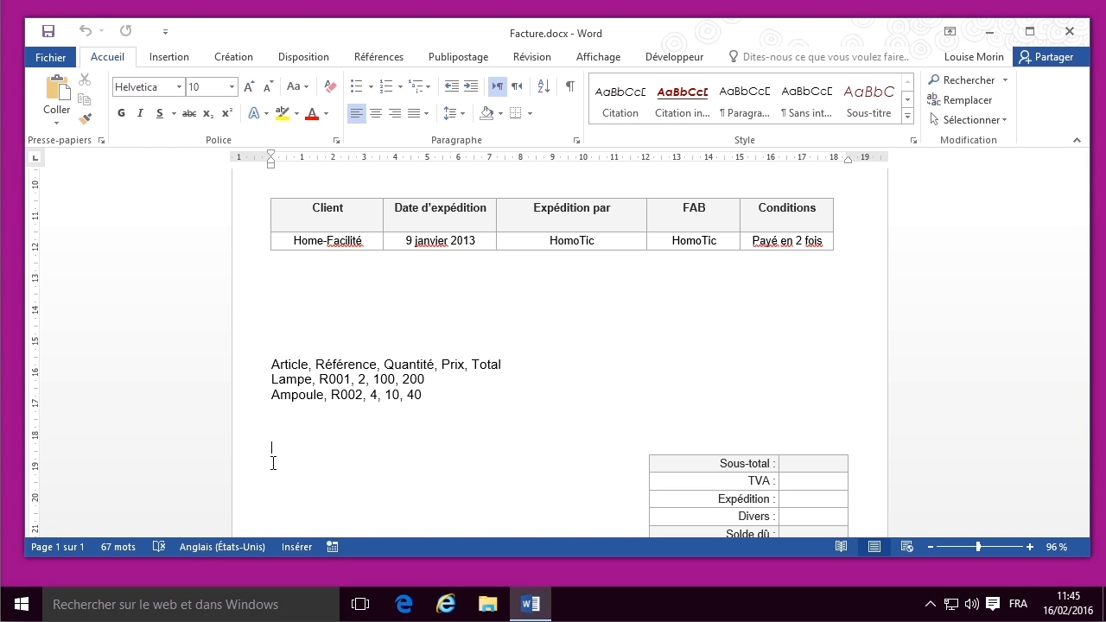
{"action": "left_click", "coordinate": [170, 58]}
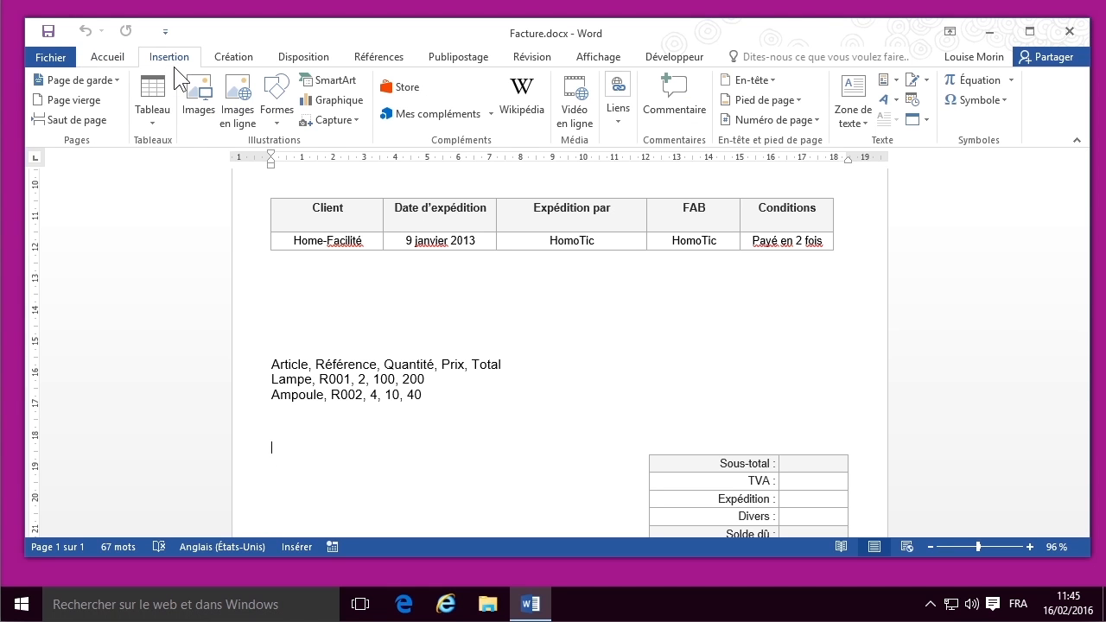
{"action": "left_click", "coordinate": [155, 113]}
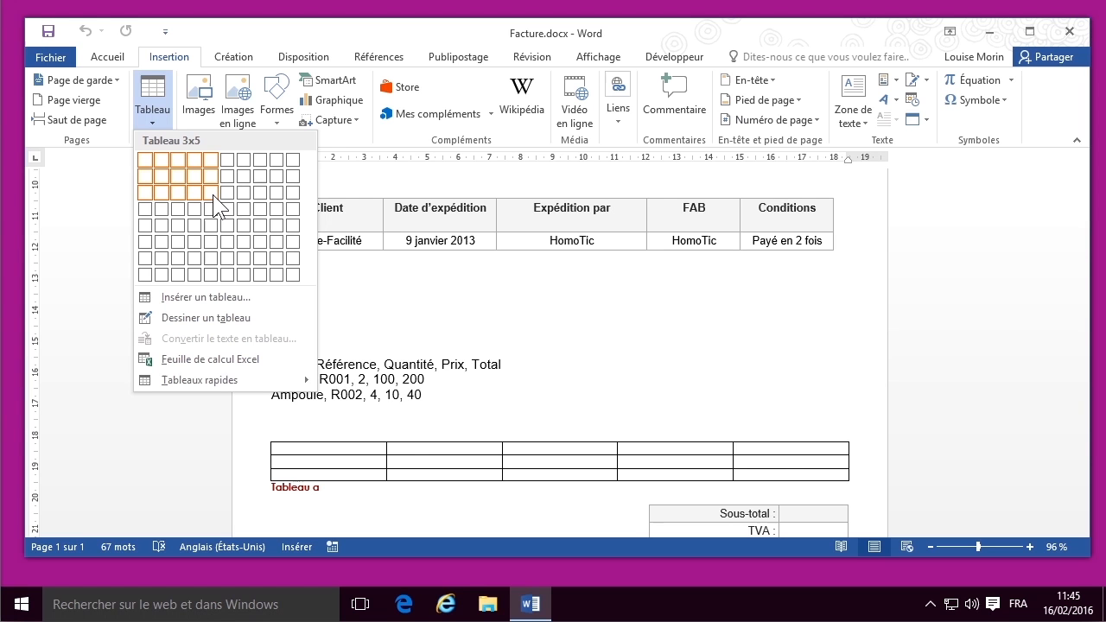
{"action": "left_click", "coordinate": [216, 298]}
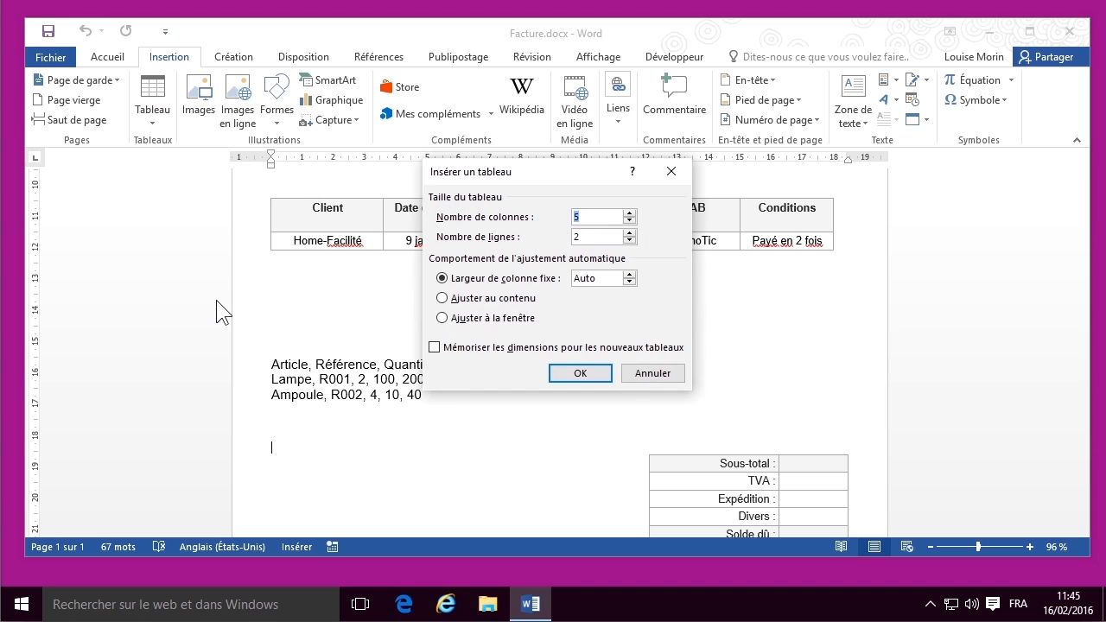
{"action": "left_click", "coordinate": [627, 213]}
{"action": "double_click", "coordinate": [633, 212]}
{"action": "key", "text": "BackSpace"}
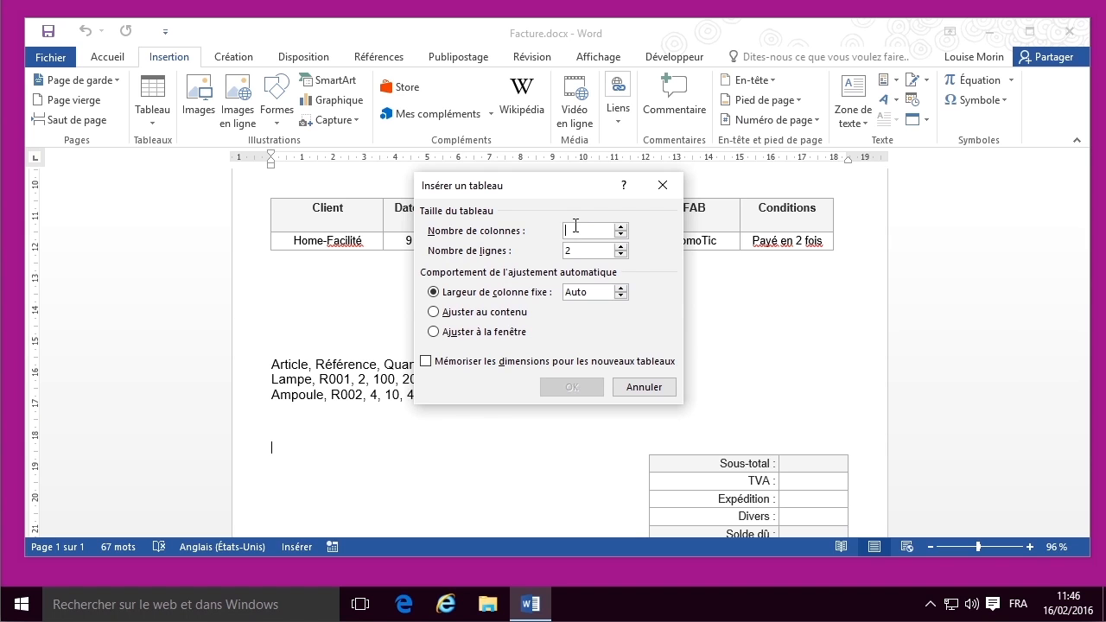
{"action": "type", "text": "5"}
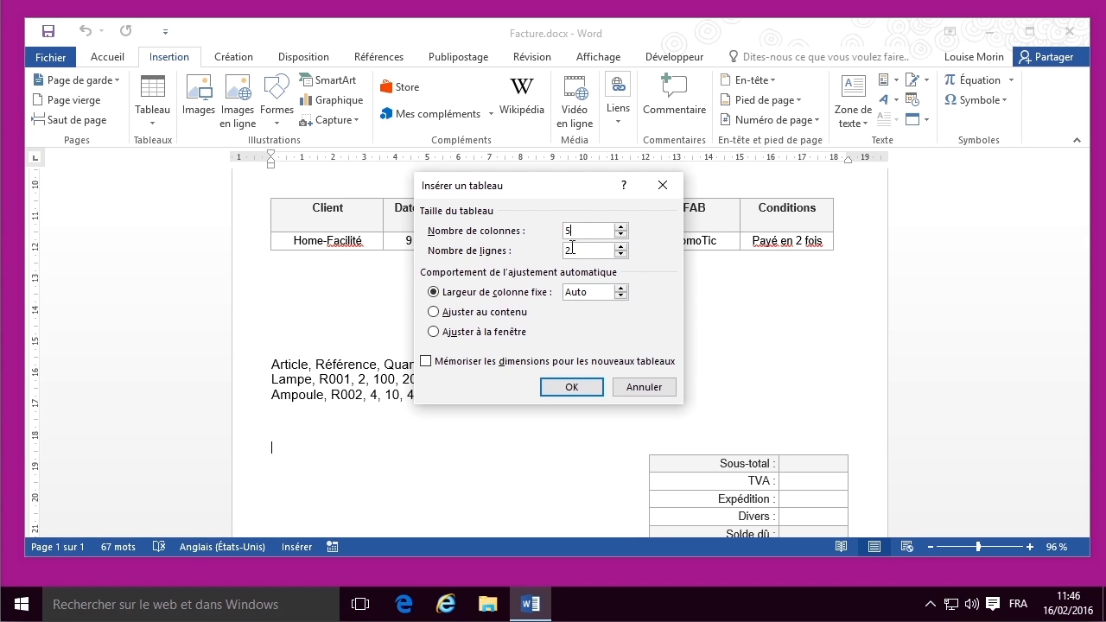
{"action": "left_click", "coordinate": [571, 250]}
{"action": "key", "text": "BackSpace"}
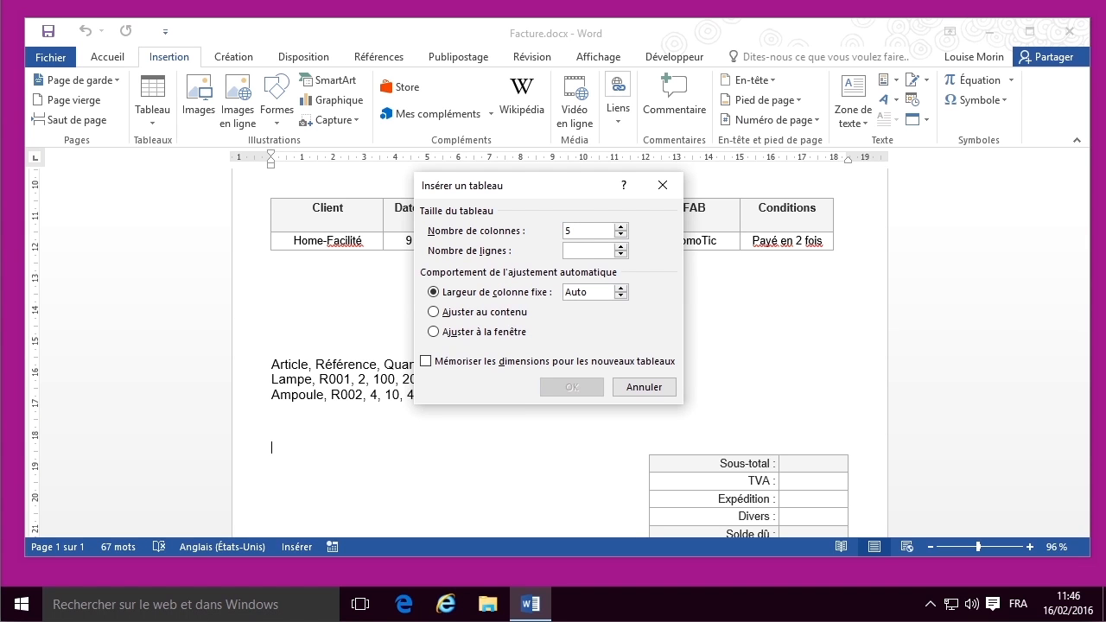
{"action": "type", "text": "3"}
{"action": "left_click", "coordinate": [563, 385]}
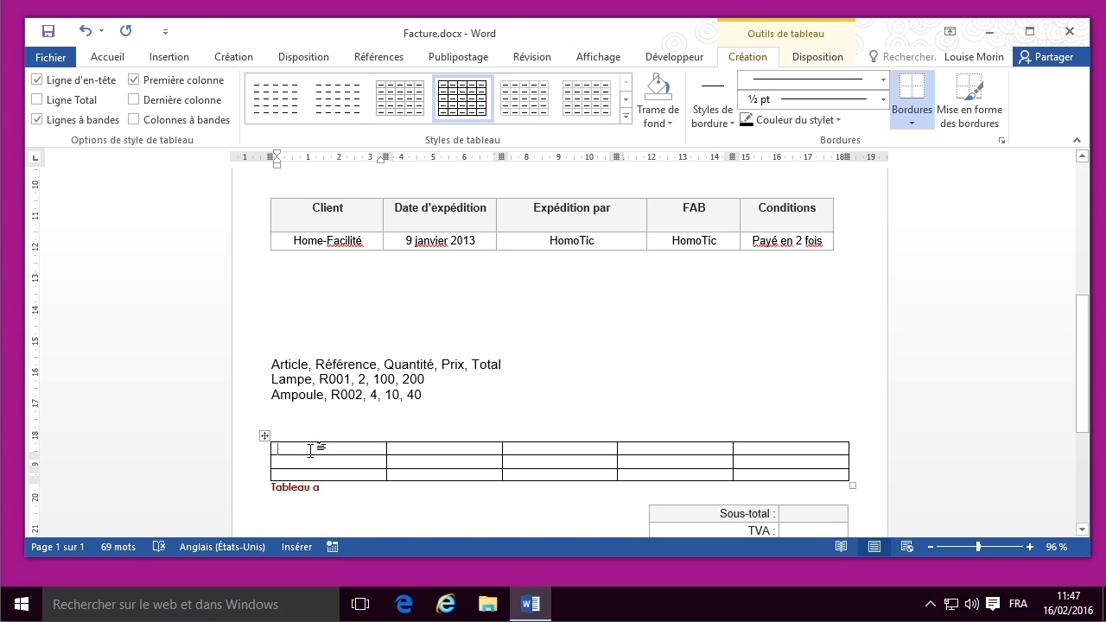
Enter "Article" as the first column heading of the new table.
{"action": "type", "text": "Artci"}
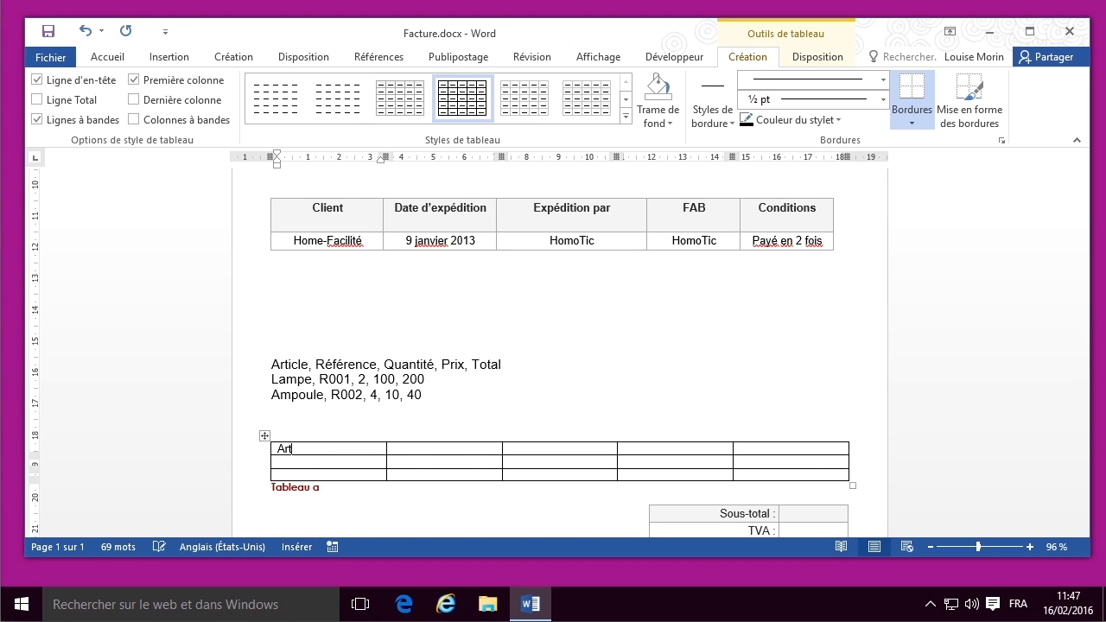
{"action": "key", "text": "BackSpace"}
{"action": "key", "text": "BackSpace"}
{"action": "type", "text": "icle"}
Enter "Référence" and "Quantité" as the second and third column headings of the table.
{"action": "key", "text": "Tab"}
{"action": "key", "text": "Down"}
{"action": "key", "text": "Left"}
{"action": "key", "text": "Right"}
{"action": "key", "text": "Right"}
{"action": "key", "text": "Right"}
{"action": "key", "text": "Right"}
{"action": "left_click", "coordinate": [413, 450]}
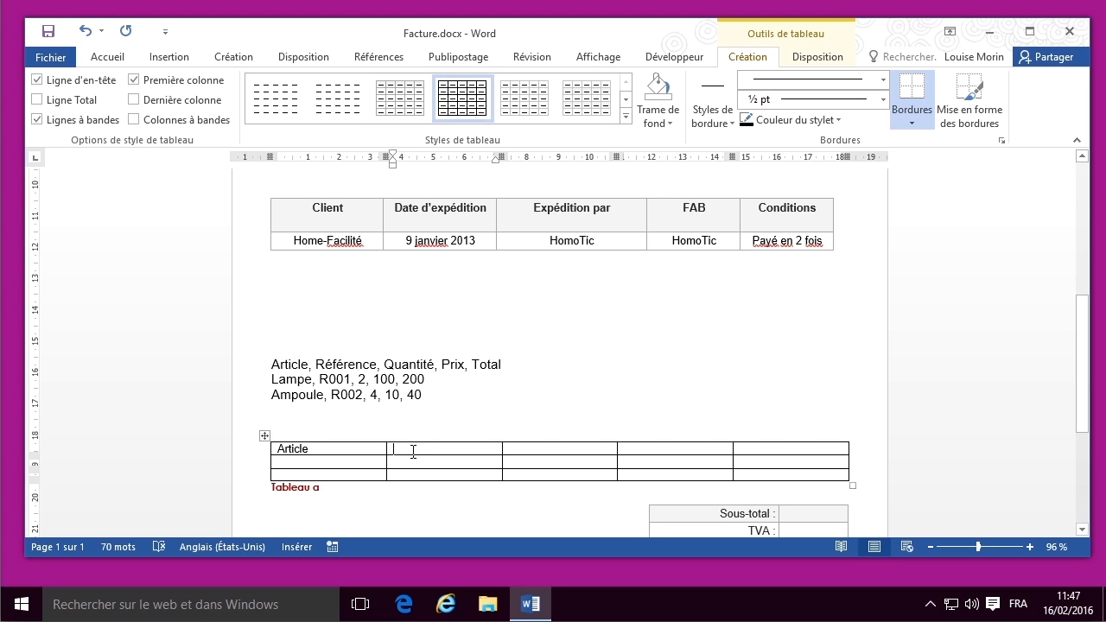
{"action": "type", "text": "Réfé"}
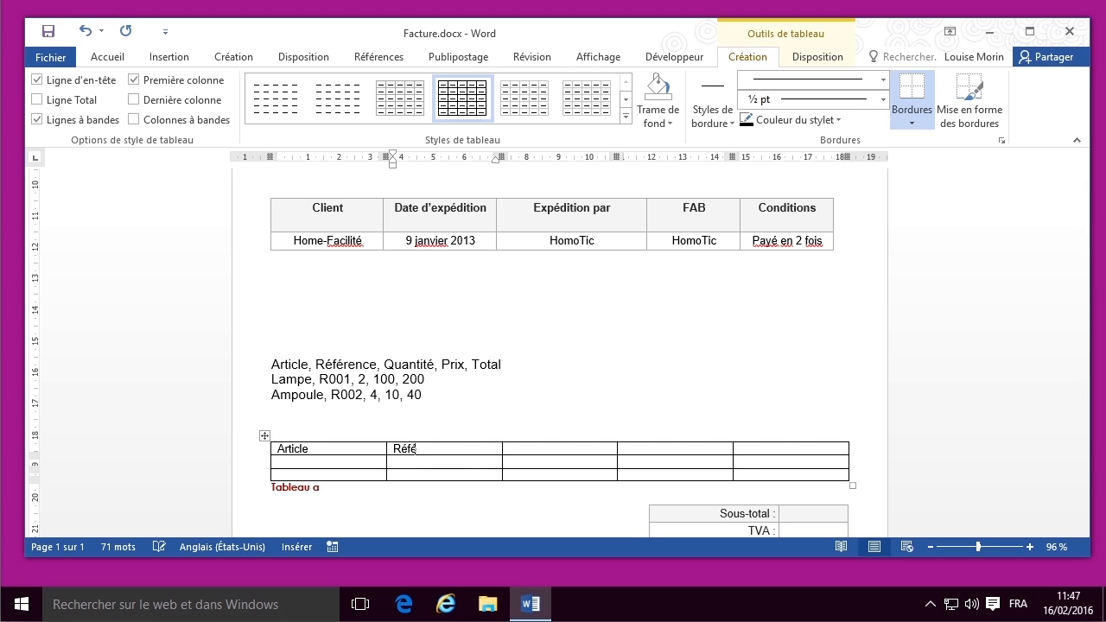
{"action": "type", "text": "rence"}
{"action": "key", "text": "Tab"}
{"action": "type", "text": "Quantité"}
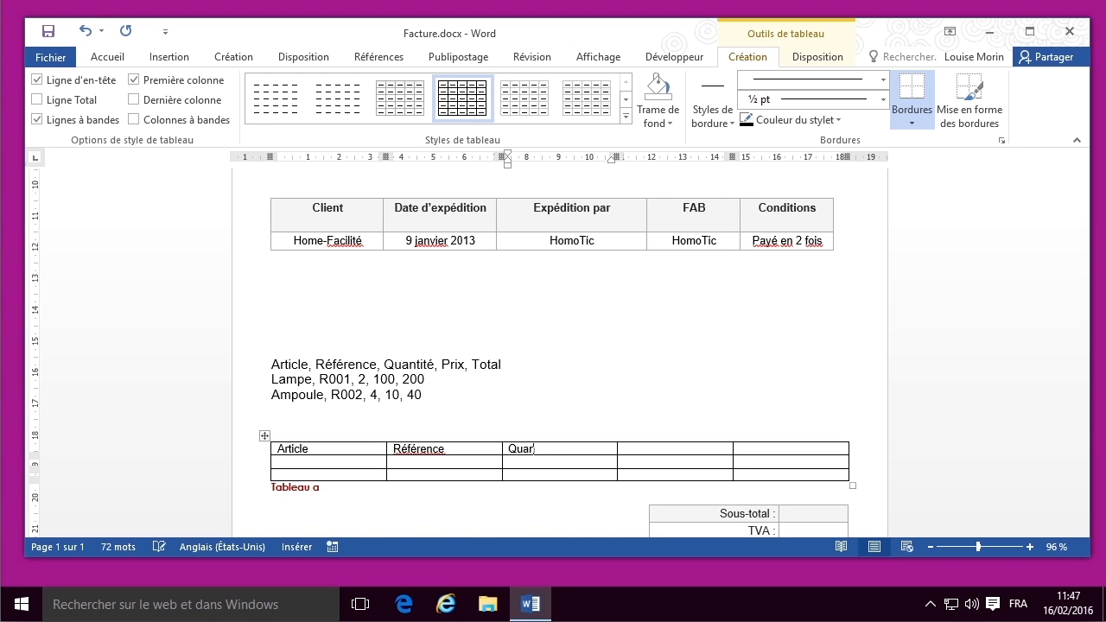
Enter 2 in the cell directly below the Quantité heading, leaving no extra line in the cell.
{"action": "key", "text": "Down"}
{"action": "type", "text": "2"}
{"action": "key", "text": "Return"}
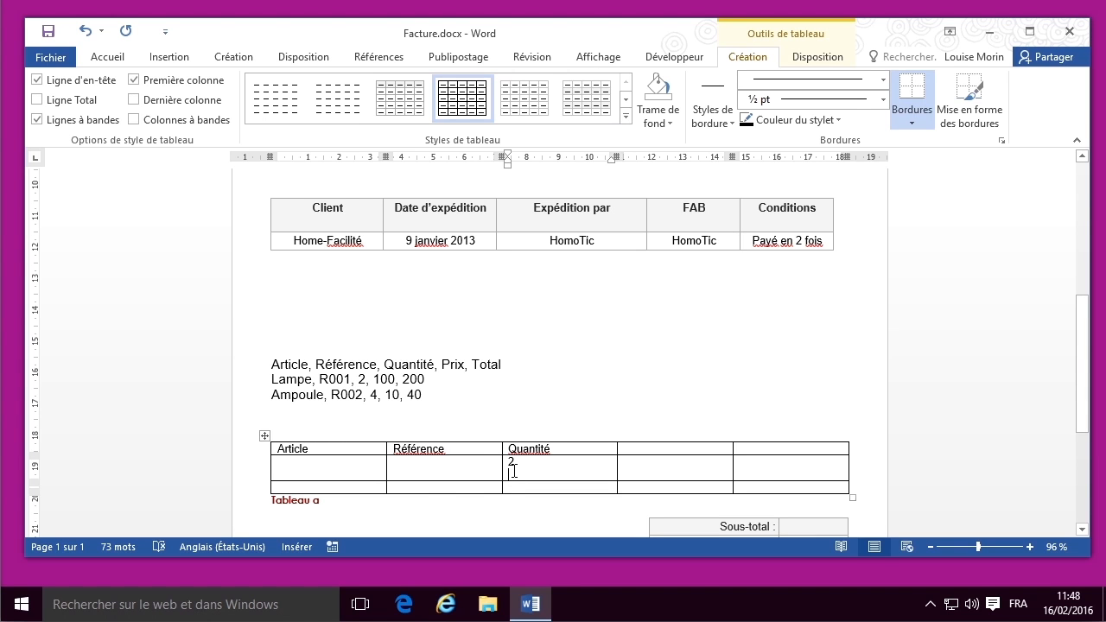
{"action": "key", "text": "BackSpace"}
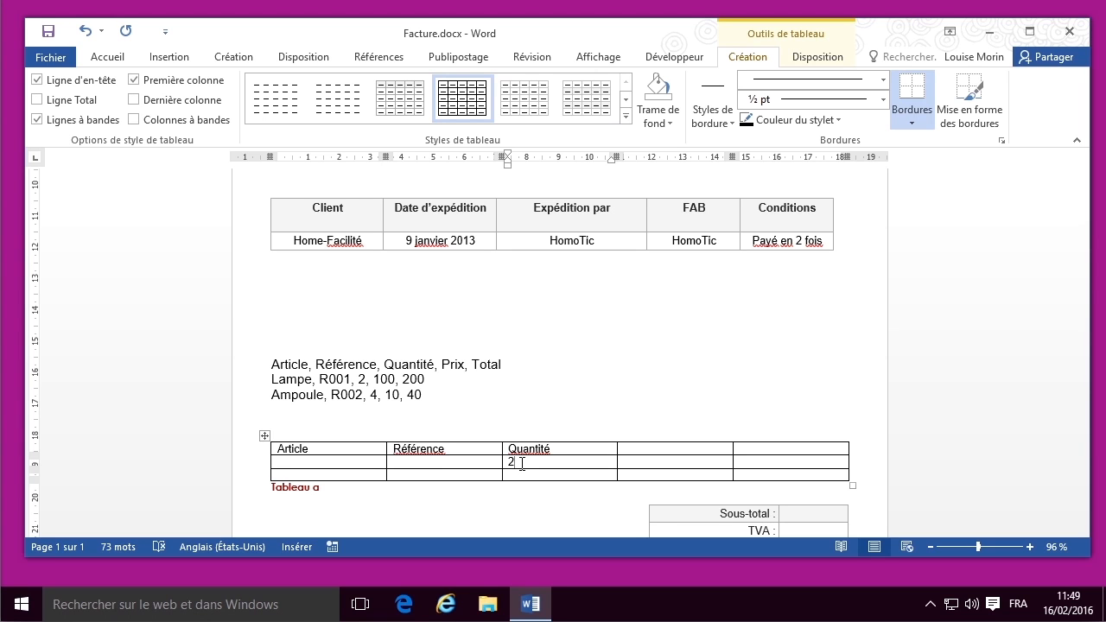
Copy R002 from the Ampoule text line into the third row of the Référence column.
{"action": "double_click", "coordinate": [333, 395]}
{"action": "key", "text": "ctrl+c"}
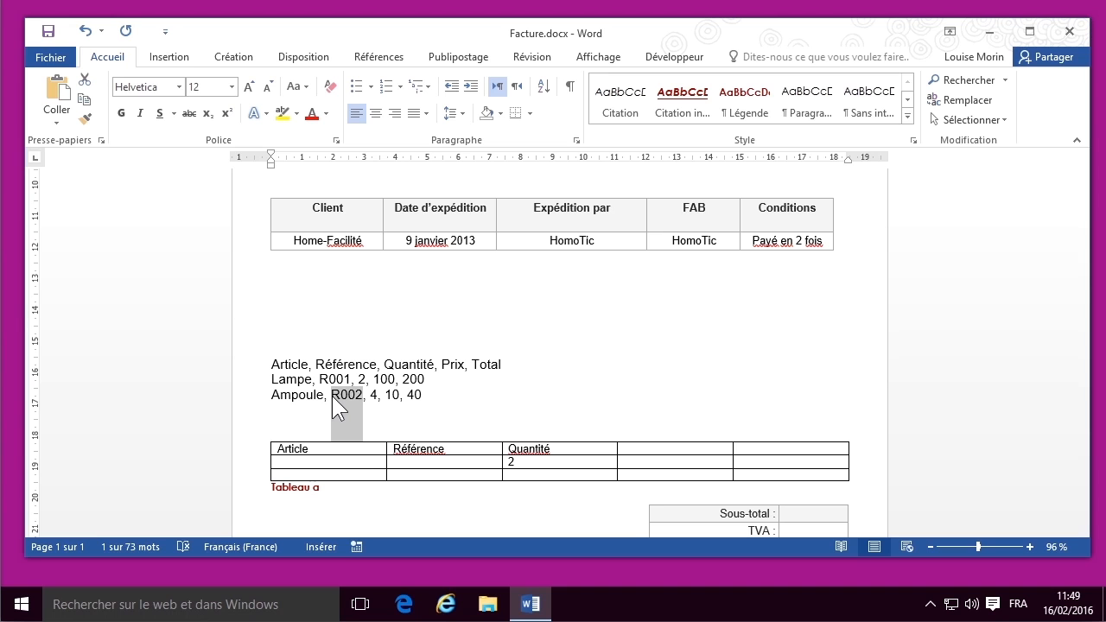
{"action": "left_click", "coordinate": [409, 476]}
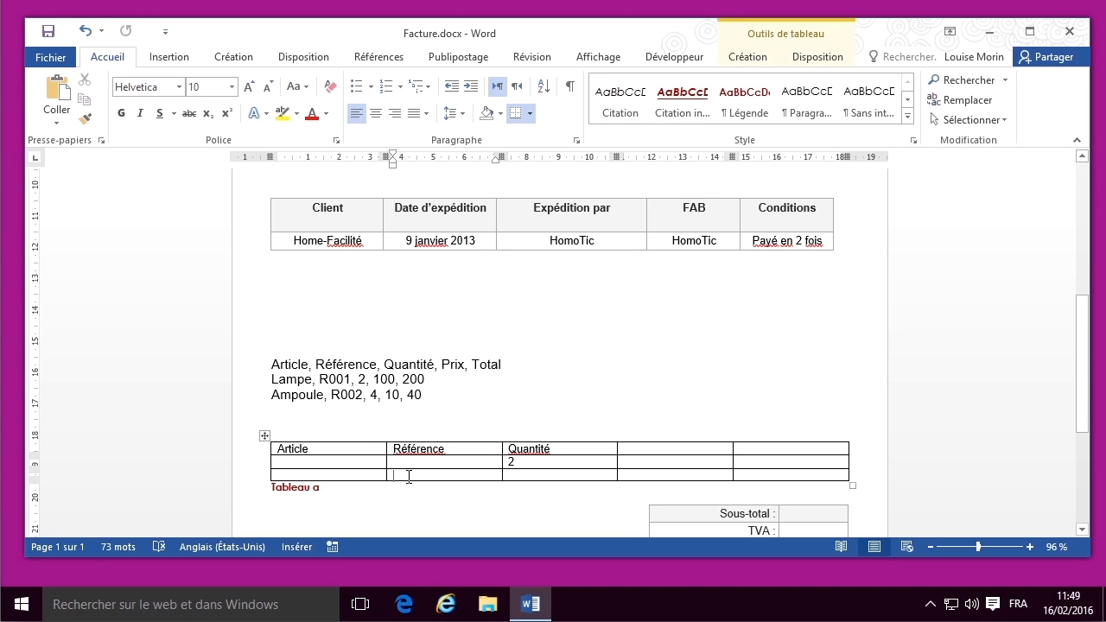
{"action": "key", "text": "ctrl+v"}
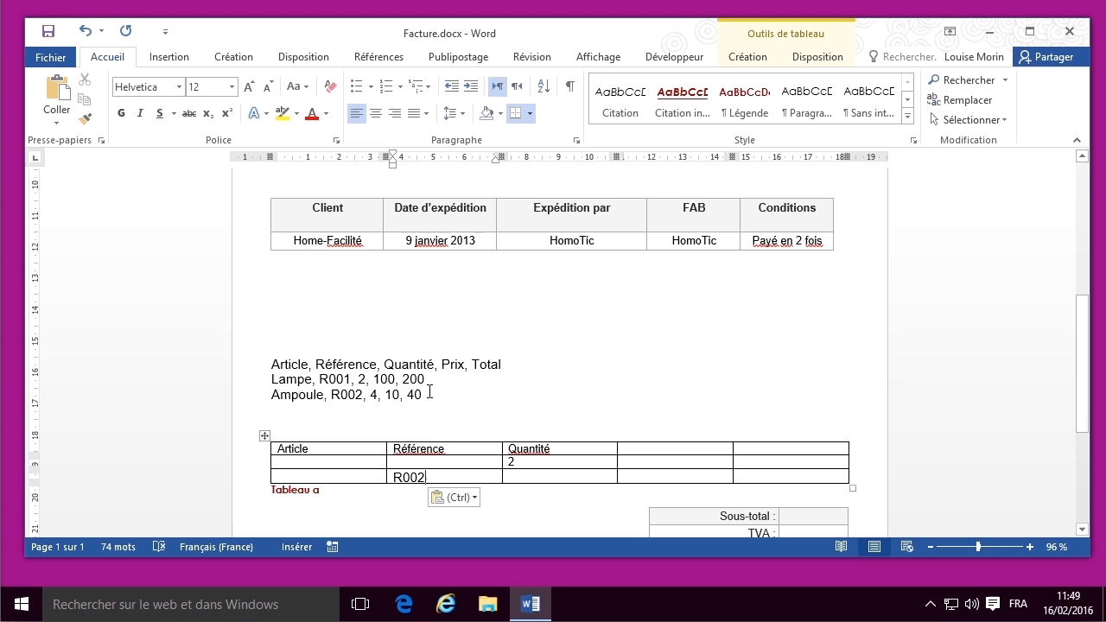
Convert the comma-separated item list, including the blank lines below it, into a 5-column table using a comma as the separator.
{"action": "left_click_drag", "start_coordinate": [423, 436], "coordinate": [278, 373]}
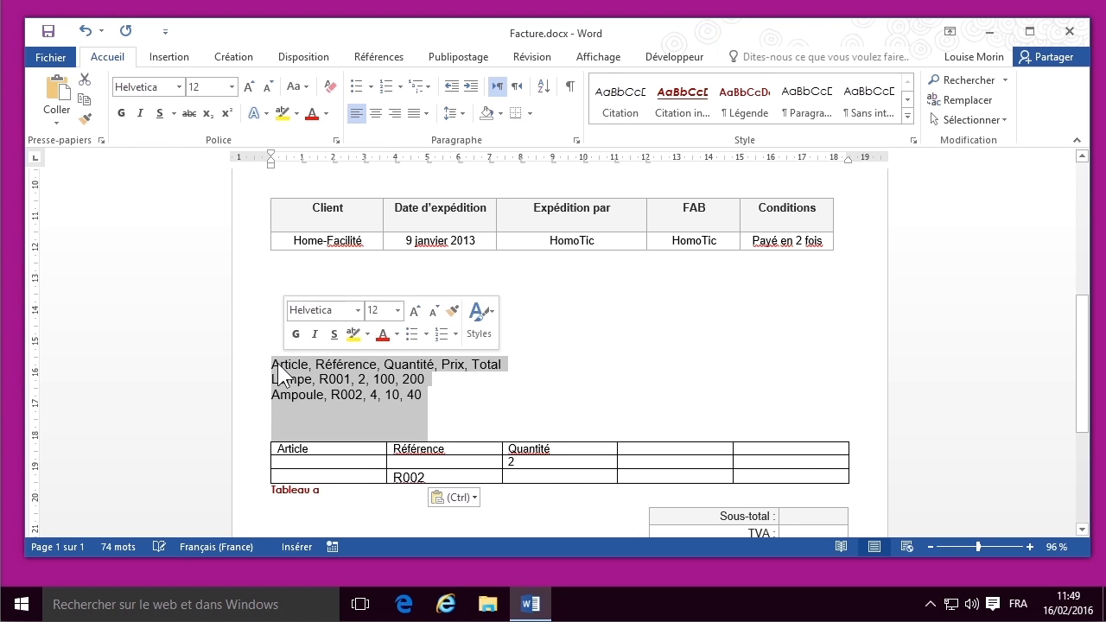
{"action": "left_click", "coordinate": [193, 63]}
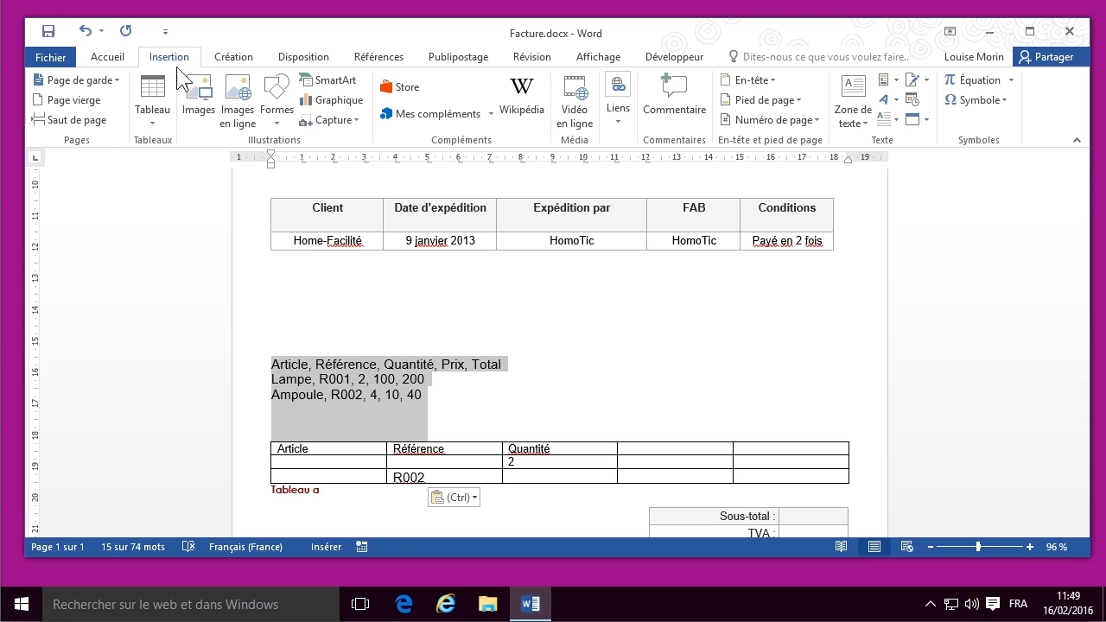
{"action": "left_click", "coordinate": [162, 96]}
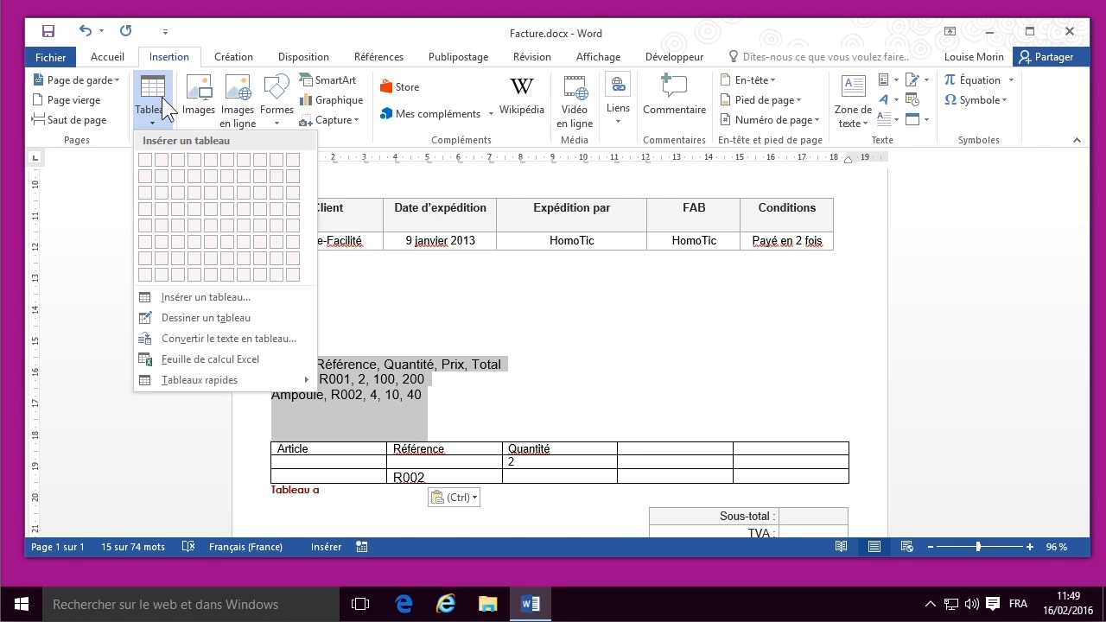
{"action": "left_click", "coordinate": [186, 345]}
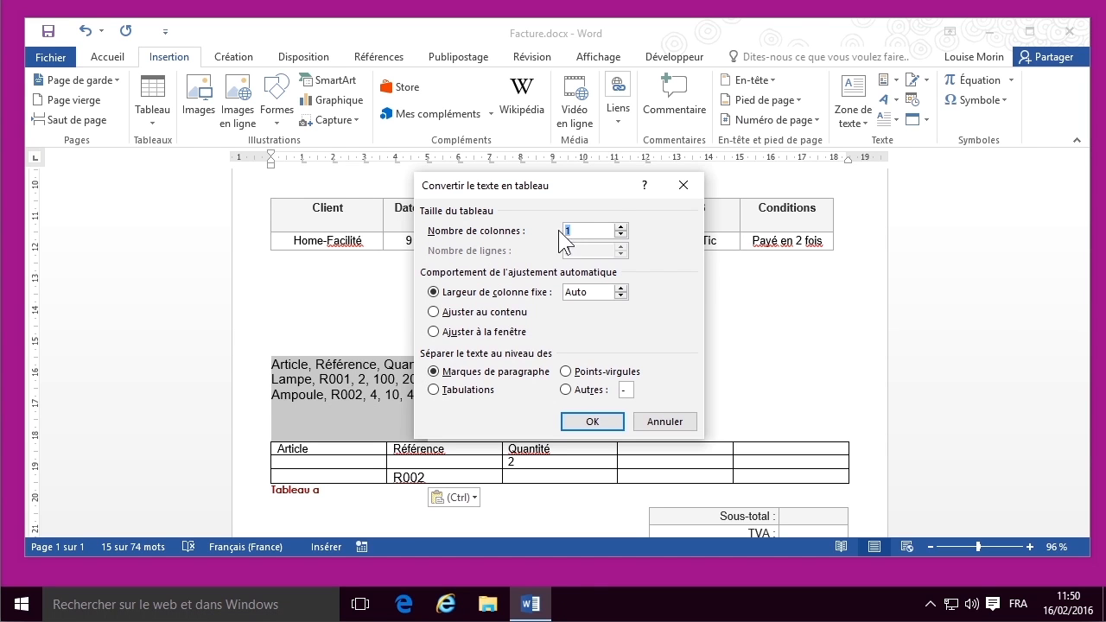
{"action": "type", "text": "5"}
{"action": "left_click", "coordinate": [565, 389]}
{"action": "type", "text": ","}
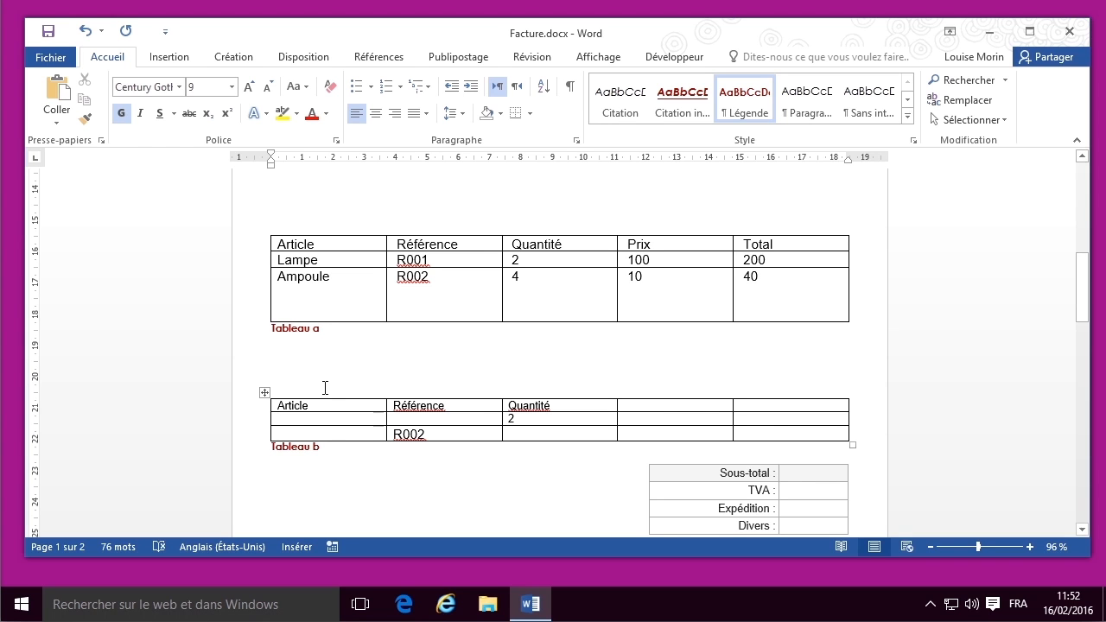
Delete the partly filled lower table and undo the deletion.
{"action": "left_click", "coordinate": [264, 391]}
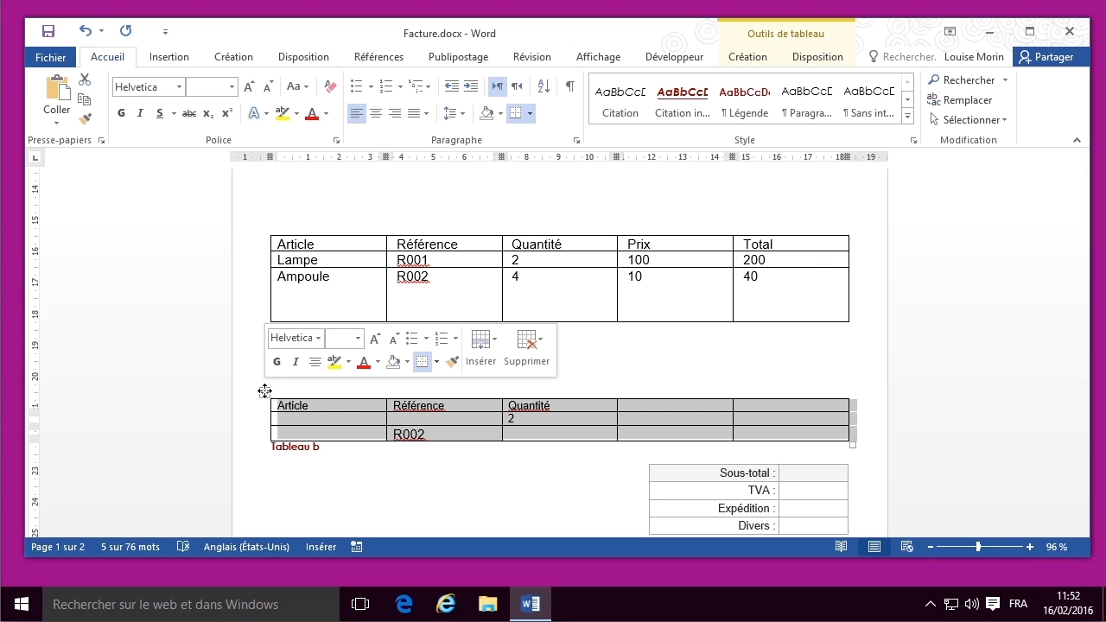
{"action": "key", "text": "BackSpace"}
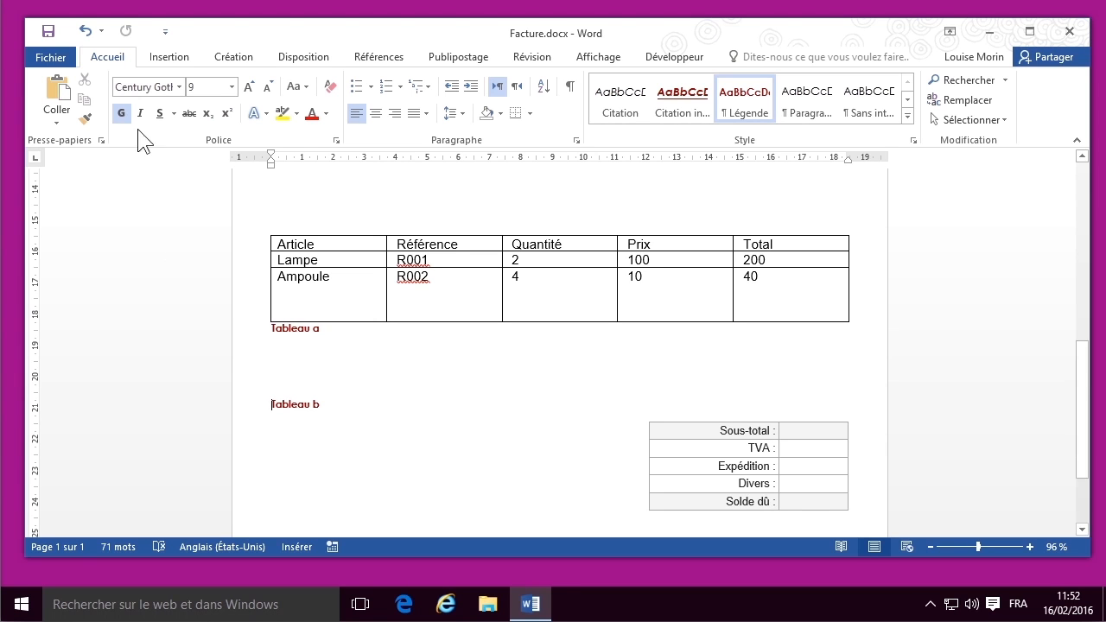
{"action": "left_click", "coordinate": [91, 30]}
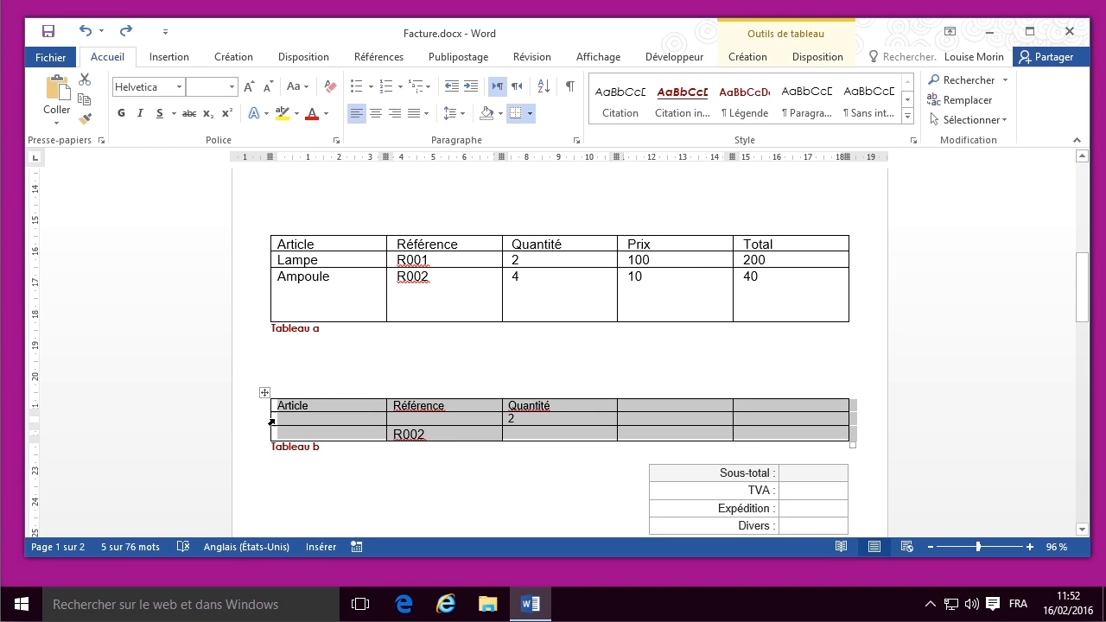
Delete the entire partly filled lower table, keeping the table converted from text.
{"action": "left_click", "coordinate": [264, 393]}
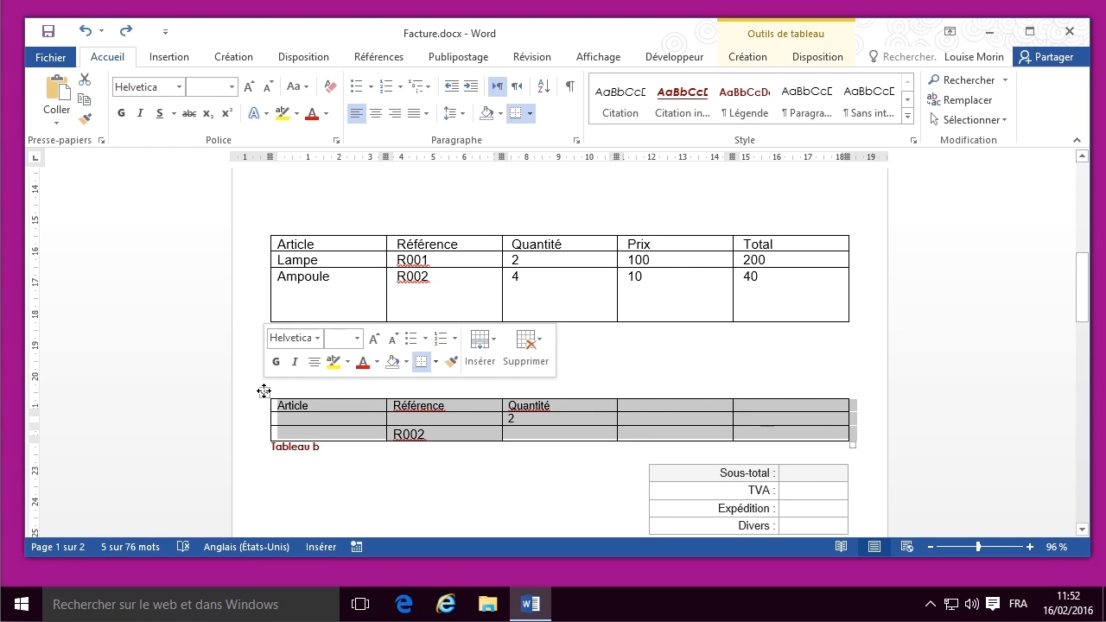
{"action": "left_click", "coordinate": [528, 352]}
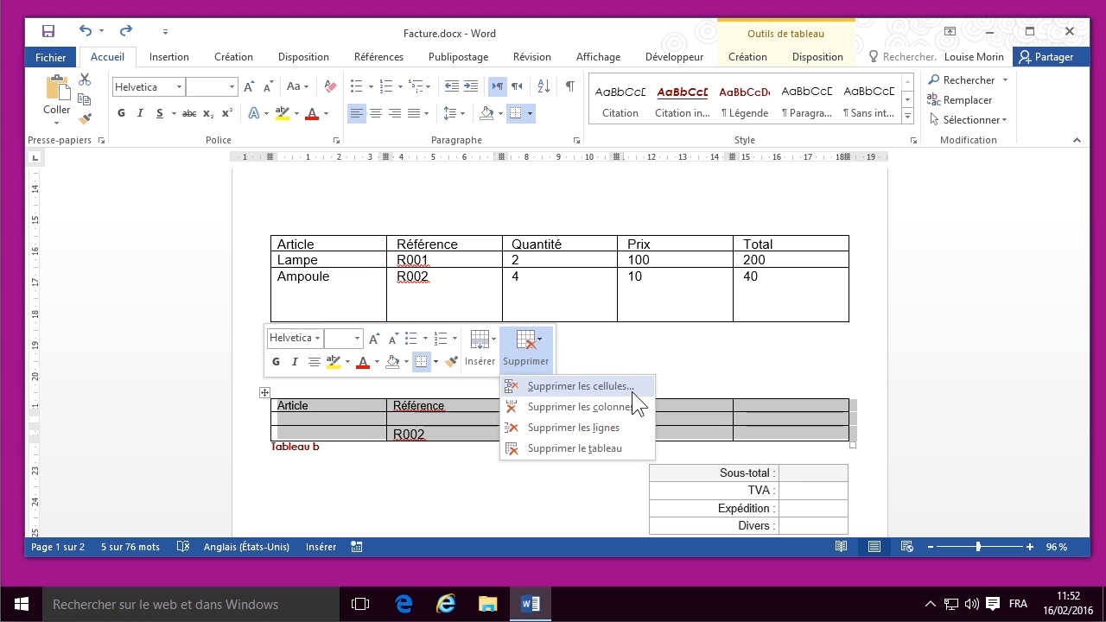
{"action": "left_click", "coordinate": [606, 445]}
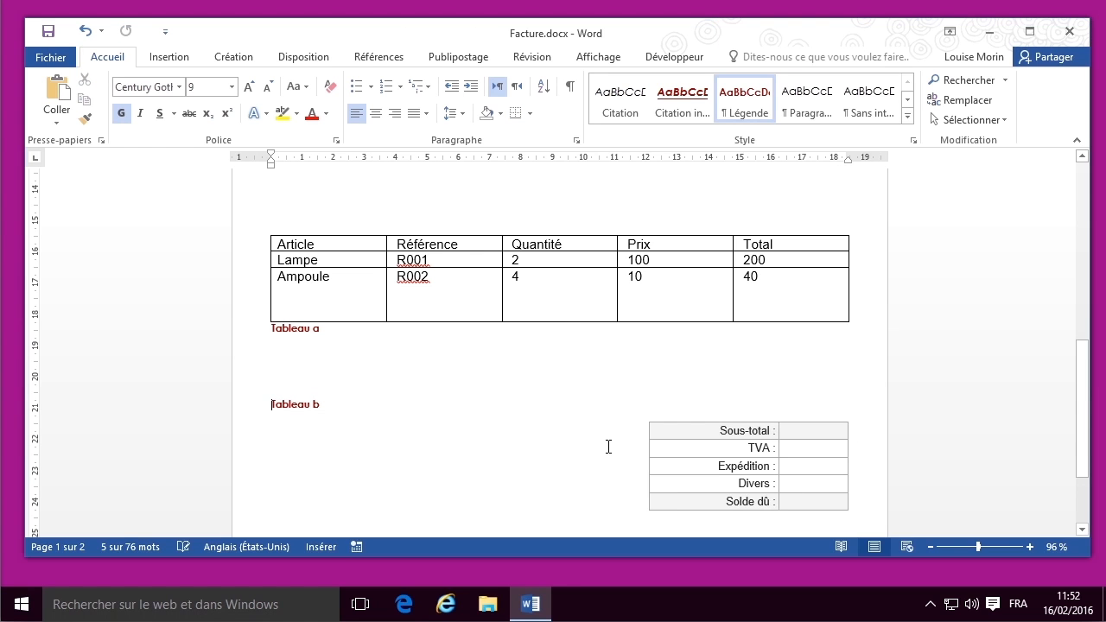
{"action": "left_click", "coordinate": [590, 354]}
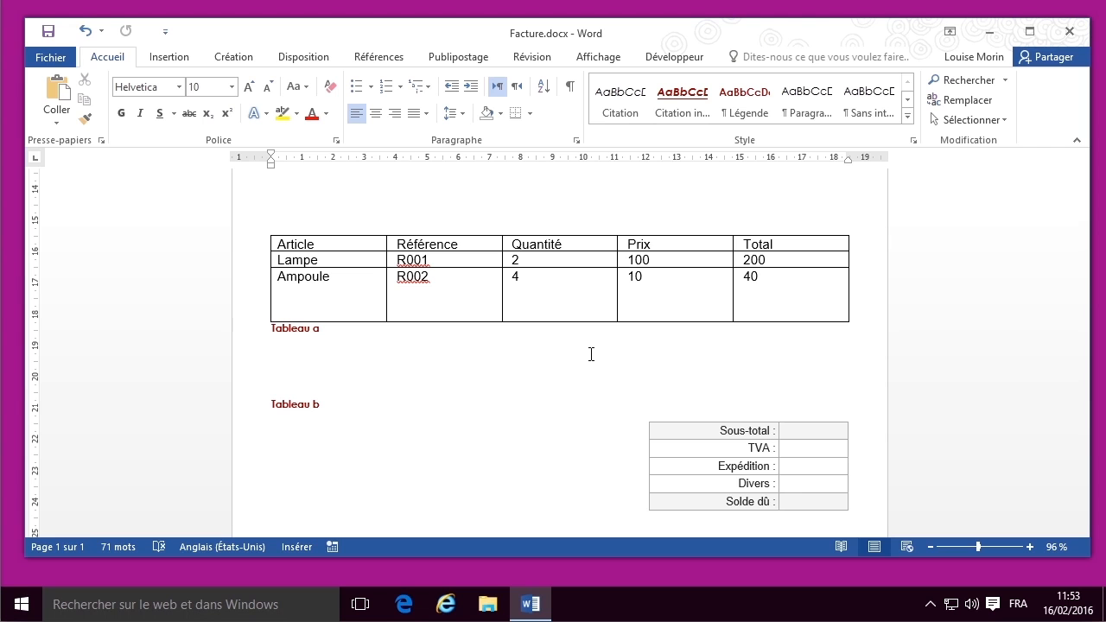